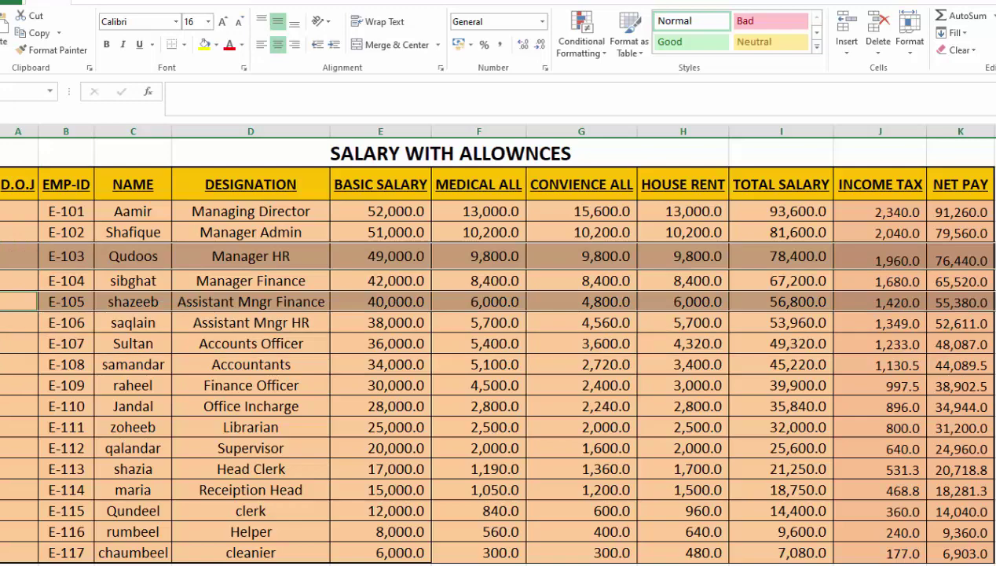
{"action": "left_click", "coordinate": [1, 343], "text": "ctrl"}
{"action": "left_click", "coordinate": [0, 385], "text": "ctrl"}
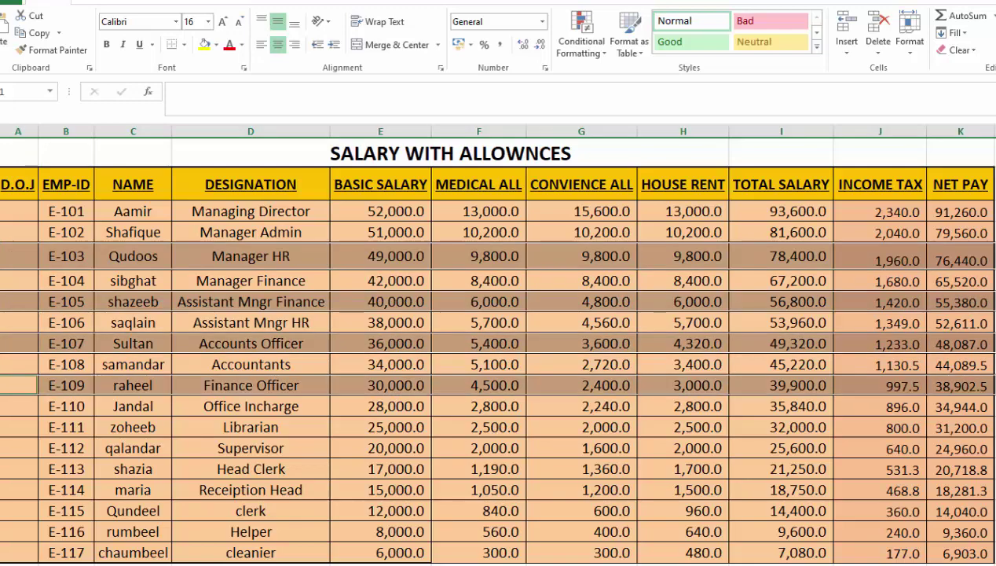
{"action": "left_click", "coordinate": [41, 424]}
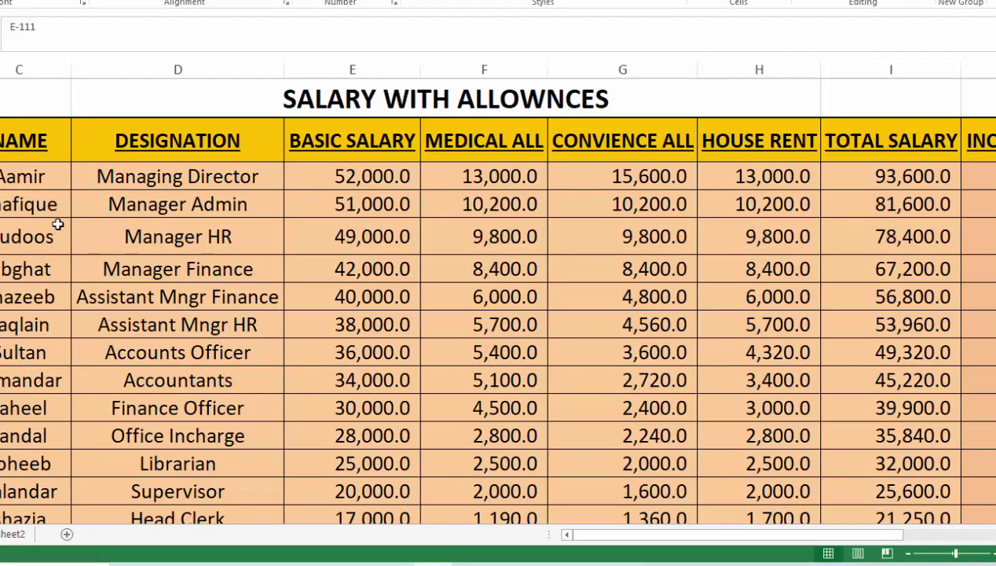
Insert a new blank column before the D.O.J column.
{"action": "left_click", "coordinate": [47, 69]}
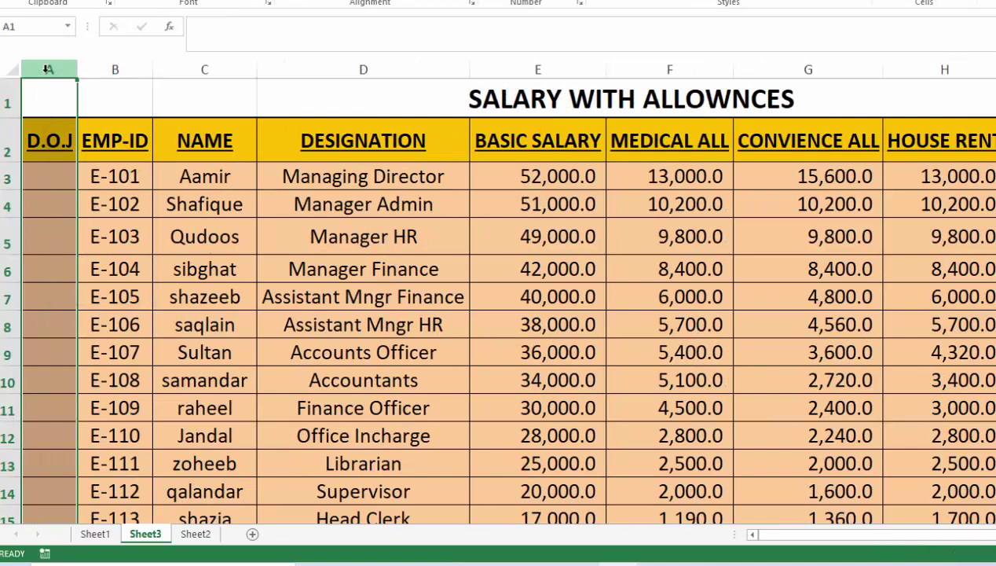
{"action": "right_click", "coordinate": [45, 69]}
{"action": "left_click", "coordinate": [89, 187]}
Enter the header S.No in A2 of the new column, with 1 and 2 in the cells below it.
{"action": "left_click", "coordinate": [68, 152]}
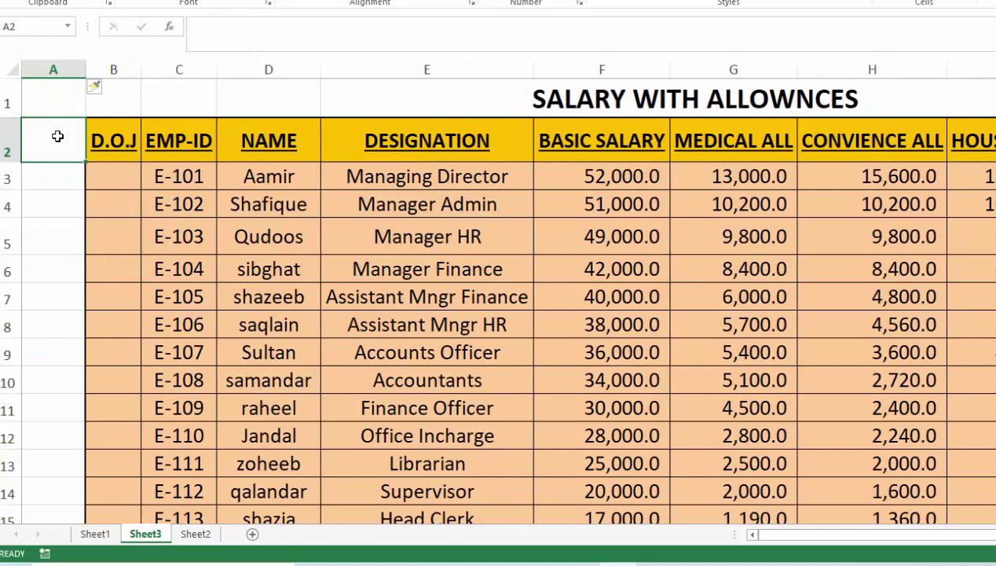
{"action": "type", "text": "S.No"}
{"action": "key", "text": "Return"}
{"action": "type", "text": "1"}
{"action": "key", "text": "Return"}
{"action": "type", "text": "2"}
{"action": "key", "text": "Return"}
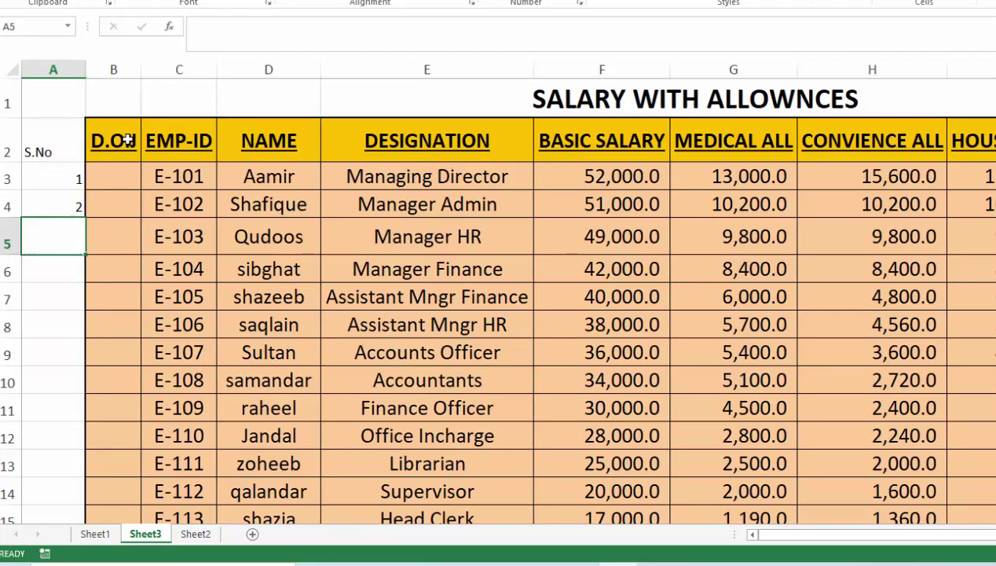
Copy the D.O.J header's formatting onto the S.No header with Format Painter.
{"action": "left_click", "coordinate": [116, 142]}
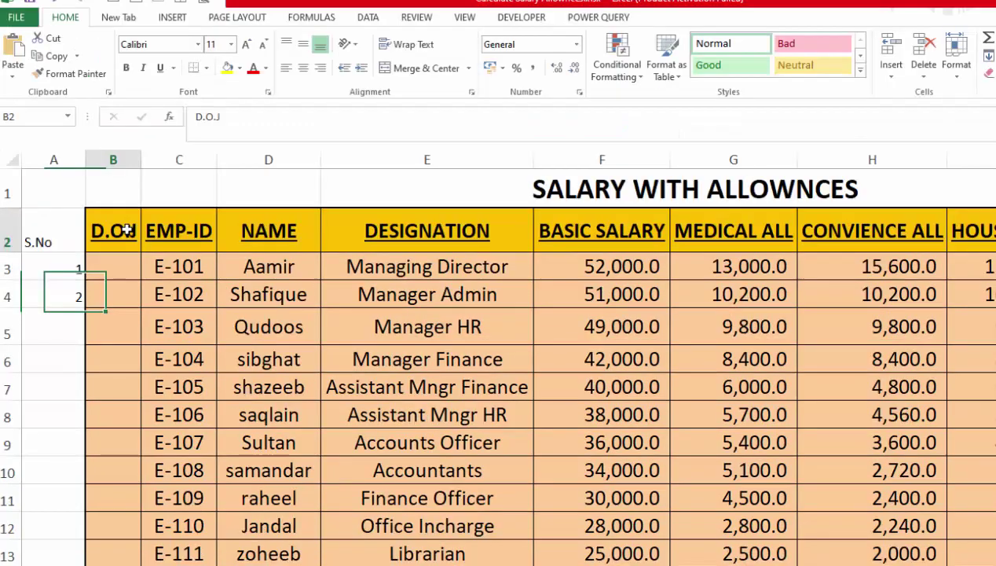
{"action": "left_click", "coordinate": [79, 74]}
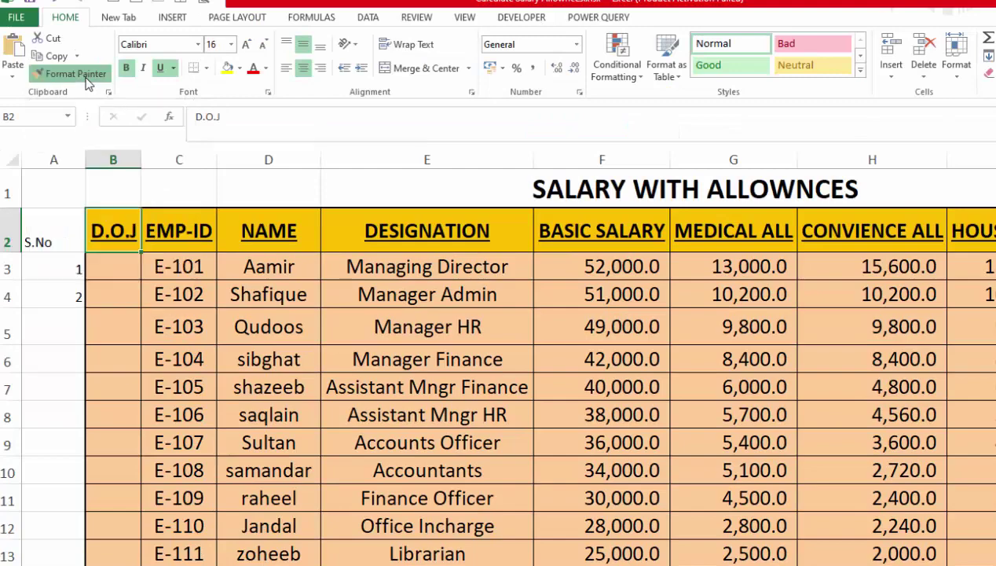
{"action": "left_click", "coordinate": [35, 228]}
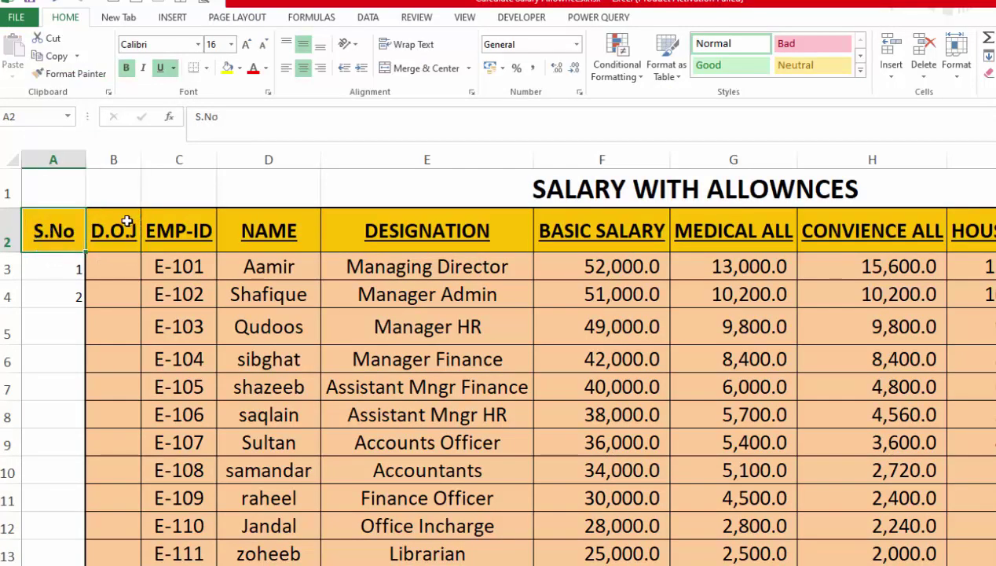
Fill the serial numbers from A3:A4 down to row 19 so the employees are numbered 1 to 17.
{"action": "left_click", "coordinate": [63, 265]}
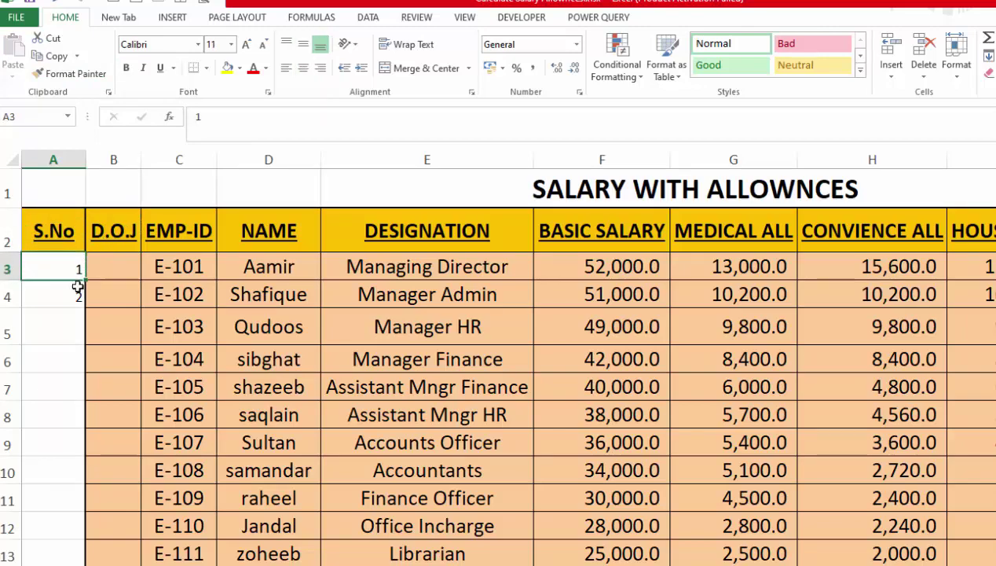
{"action": "left_click_drag", "start_coordinate": [58, 264], "coordinate": [93, 544]}
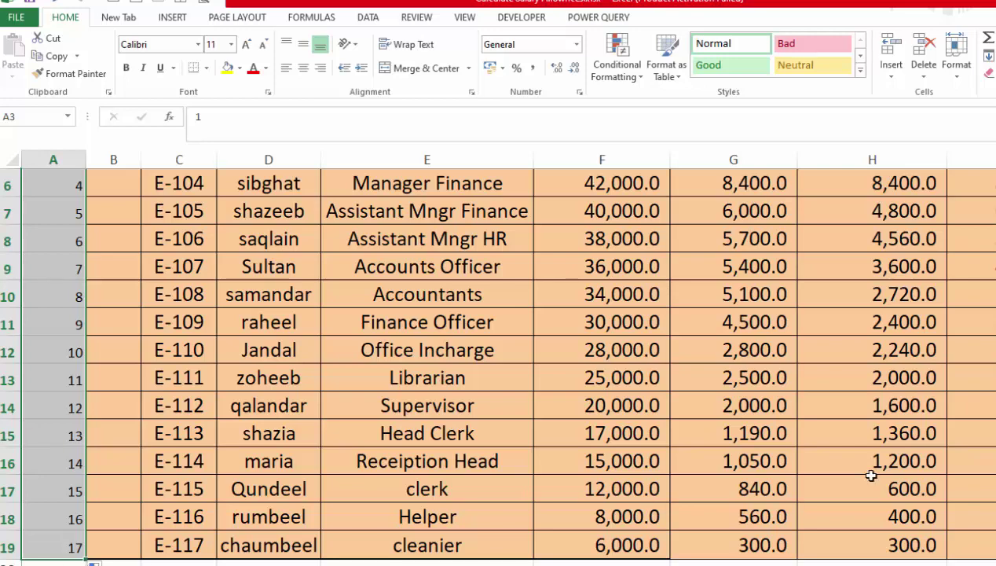
Enter 1 and 2 in A20 and A21 below the employee list and fill the series down to 63 in row 82.
{"action": "scroll", "coordinate": [56, 318], "scroll_direction": "down", "scroll_amount": 3}
{"action": "left_click", "coordinate": [56, 318]}
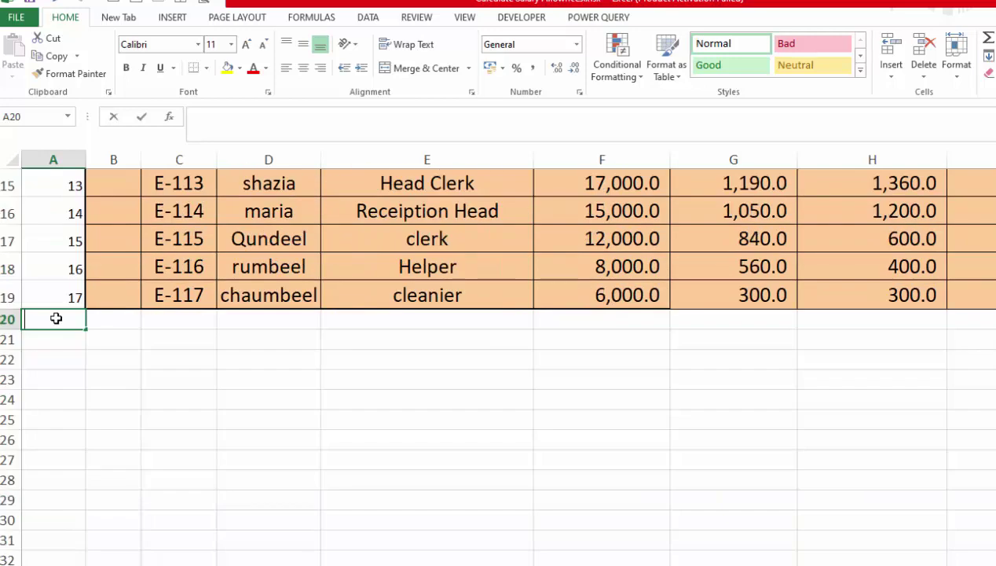
{"action": "type", "text": "1"}
{"action": "key", "text": "Return"}
{"action": "type", "text": "2"}
{"action": "key", "text": "Return"}
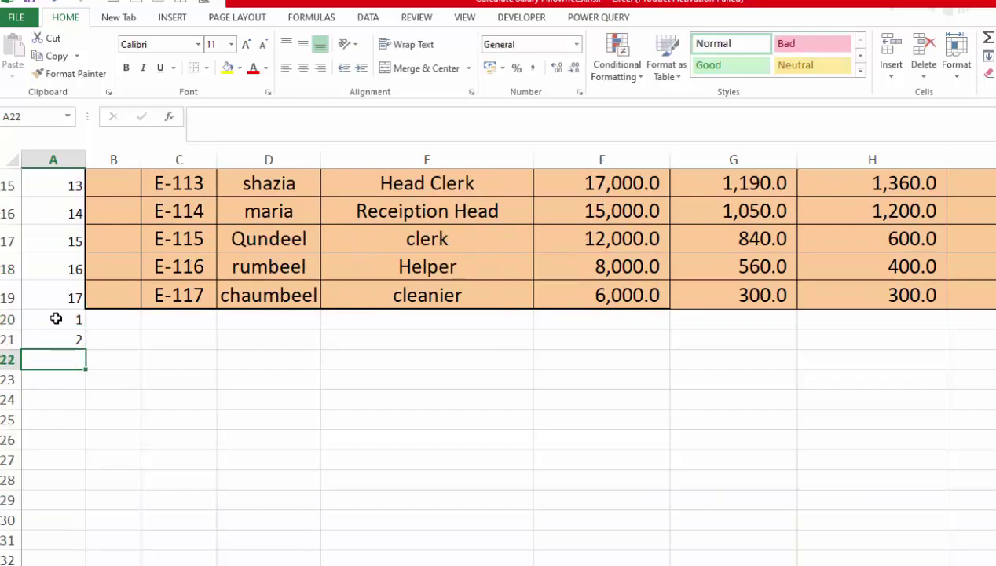
{"action": "left_click_drag", "start_coordinate": [55, 318], "coordinate": [86, 522]}
Apply the formatting of the first D.O.J data cell to the employees' serial numbers in A3:A19 with Format Painter.
{"action": "scroll", "coordinate": [934, 278], "scroll_direction": "up", "scroll_amount": 20}
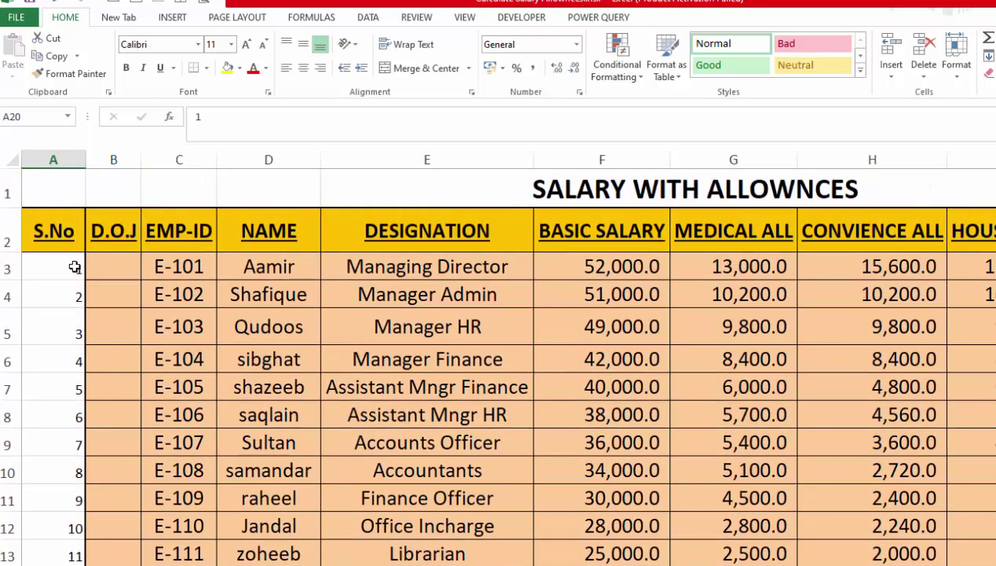
{"action": "left_click", "coordinate": [74, 267]}
{"action": "mouse_move", "coordinate": [74, 267]}
{"action": "left_mouse_down"}
{"action": "mouse_move", "coordinate": [78, 560]}
{"action": "mouse_move", "coordinate": [87, 339]}
{"action": "left_mouse_up"}
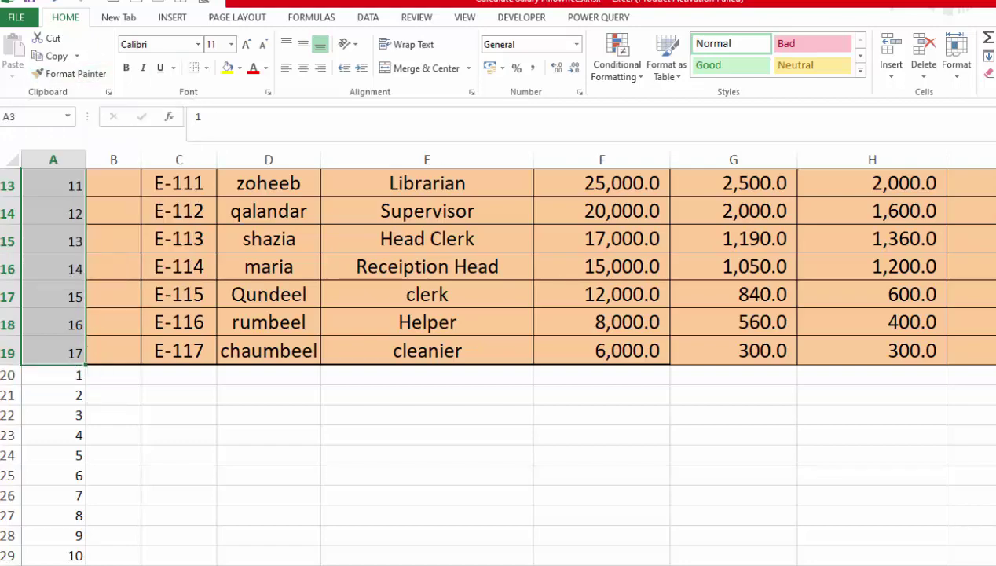
{"action": "scroll", "coordinate": [100, 262], "scroll_direction": "up", "scroll_amount": 4}
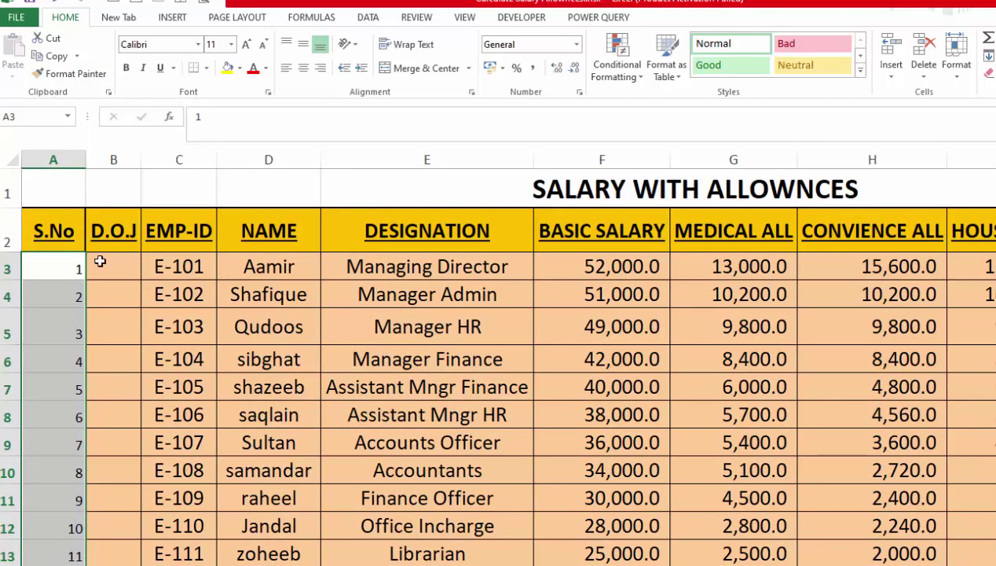
{"action": "left_click", "coordinate": [103, 265]}
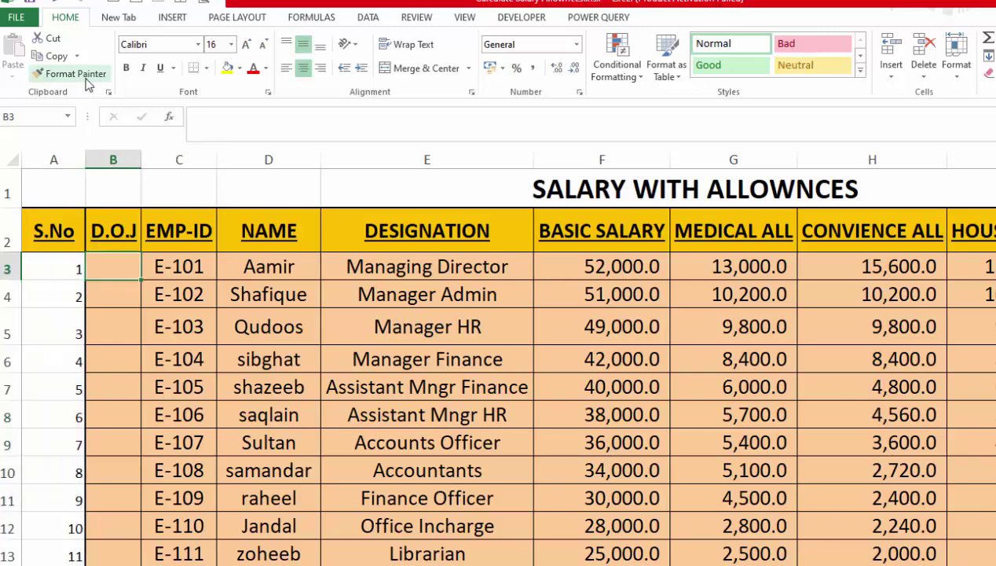
{"action": "left_click", "coordinate": [59, 73]}
{"action": "mouse_move", "coordinate": [60, 262]}
{"action": "left_mouse_down"}
{"action": "mouse_move", "coordinate": [55, 564]}
{"action": "mouse_move", "coordinate": [68, 378]}
{"action": "left_mouse_up"}
{"action": "scroll", "coordinate": [69, 378], "scroll_direction": "up", "scroll_amount": 4}
{"action": "left_click", "coordinate": [142, 337]}
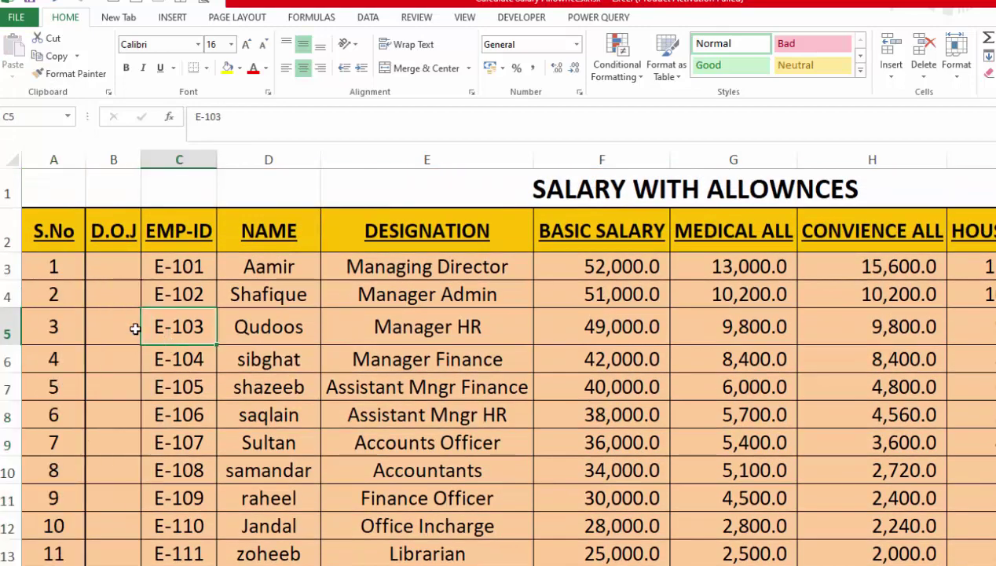
Sort the table from the header row down to row 82 by S.No values, smallest to largest, with headers excluded.
{"action": "left_click", "coordinate": [82, 236]}
{"action": "left_click_drag", "start_coordinate": [82, 238], "coordinate": [992, 523]}
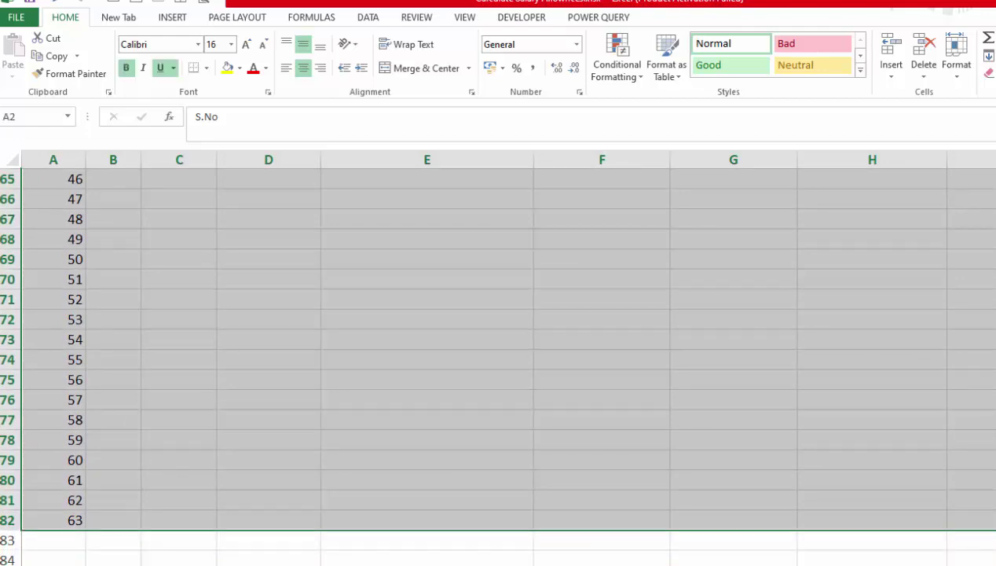
{"action": "scroll", "coordinate": [503, 361], "scroll_direction": "up", "scroll_amount": 20}
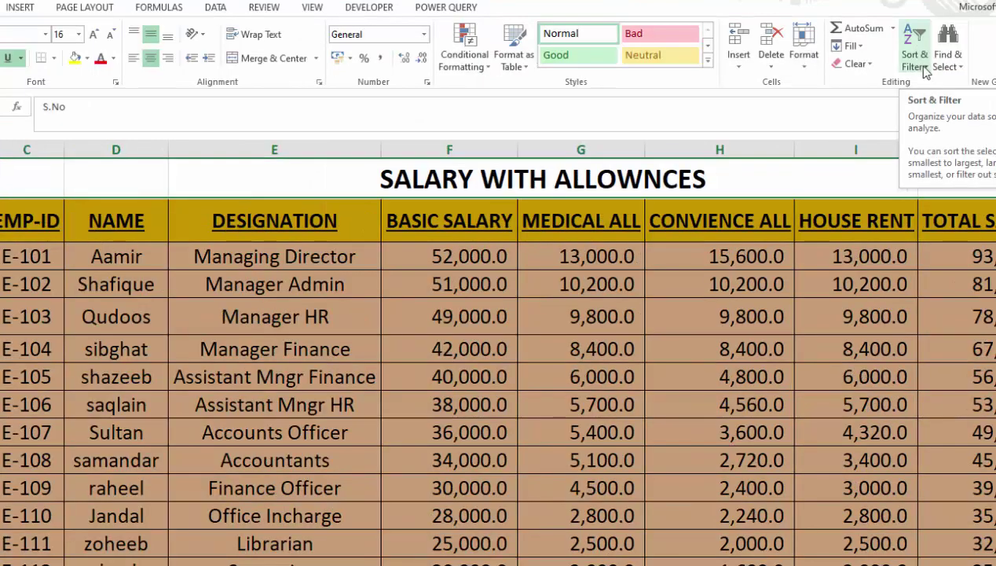
{"action": "left_click", "coordinate": [926, 71]}
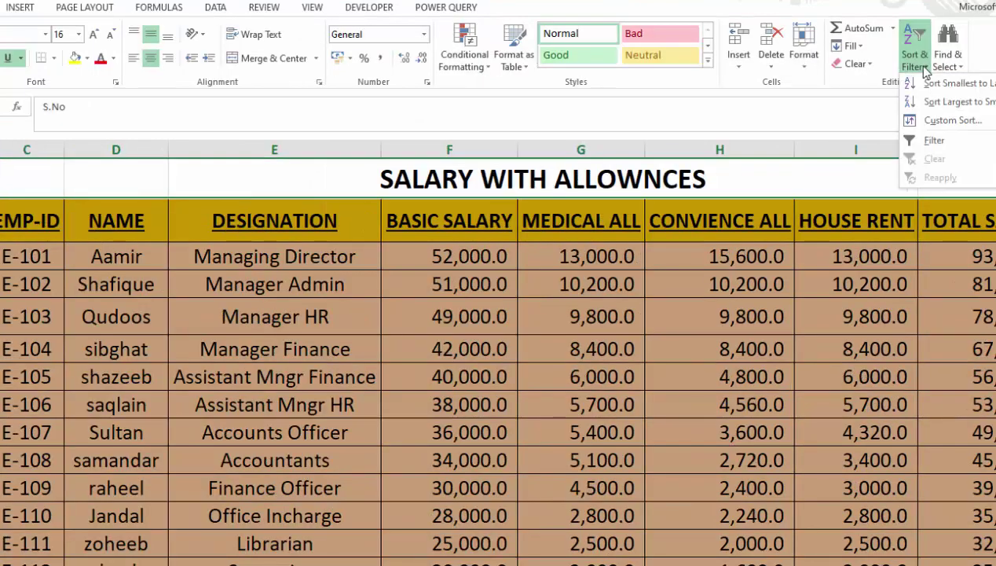
{"action": "left_click", "coordinate": [929, 122]}
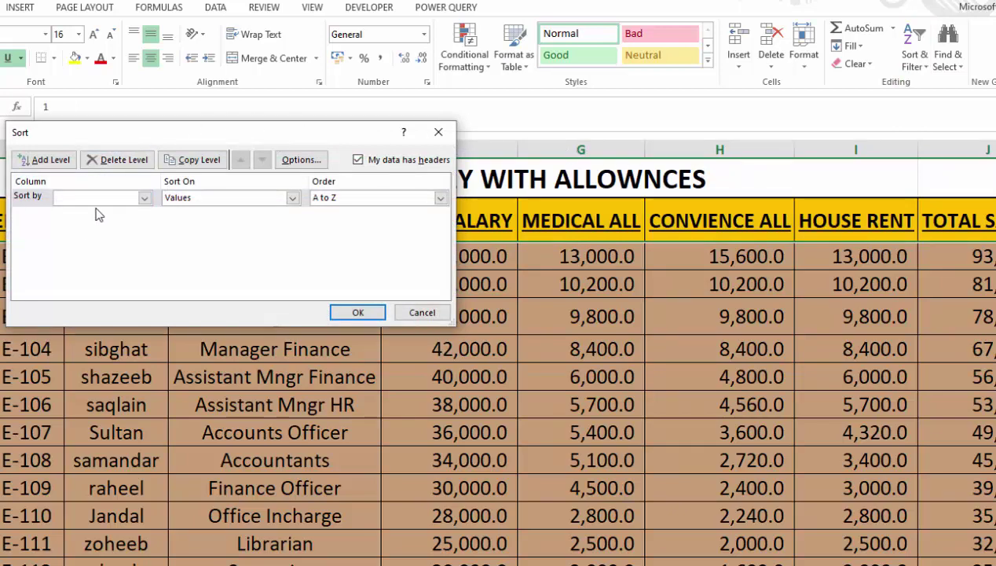
{"action": "left_click", "coordinate": [144, 197]}
{"action": "left_click", "coordinate": [117, 209]}
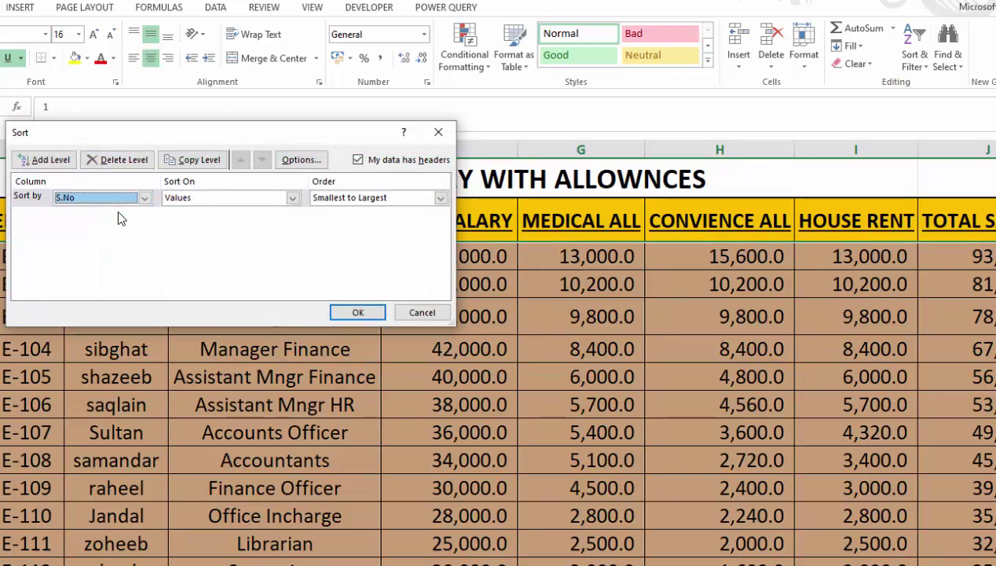
{"action": "left_click", "coordinate": [357, 313]}
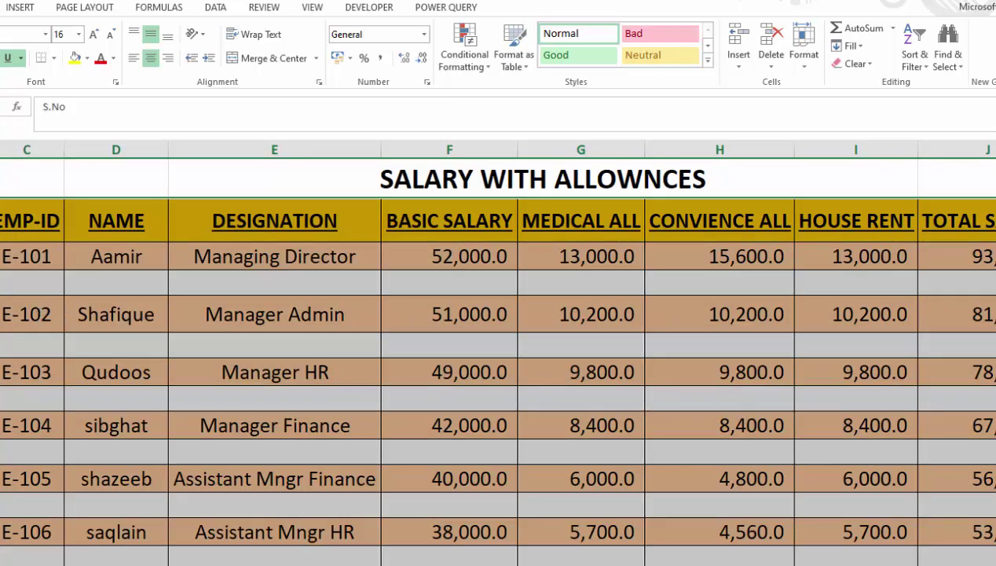
Examine how employee rows and empty rows alternate across the columns of the sorted salary table.
{"action": "left_click", "coordinate": [85, 367]}
{"action": "scroll", "coordinate": [154, 410], "scroll_direction": "up", "scroll_amount": 2, "text": "ctrl"}
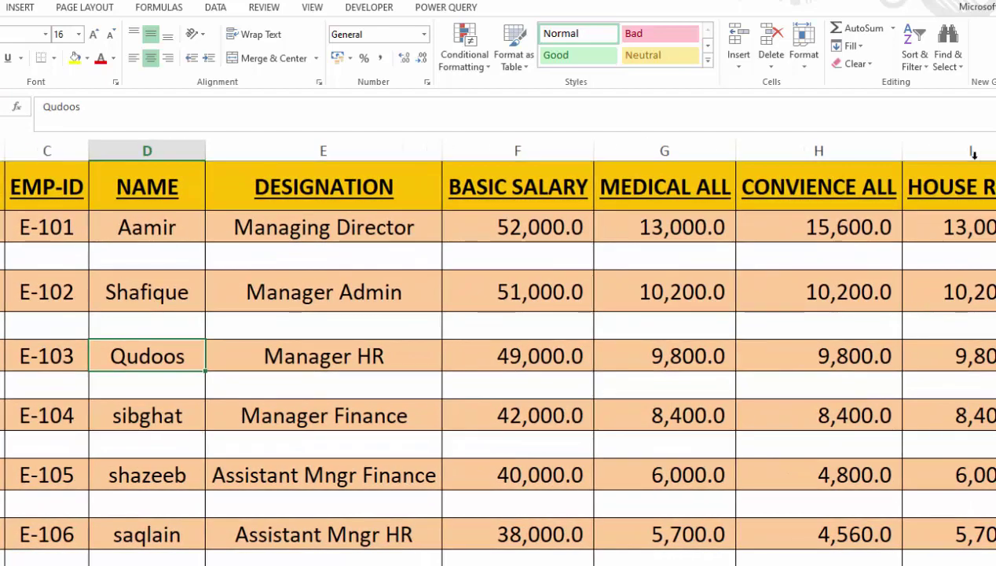
{"action": "scroll", "coordinate": [677, 286], "scroll_direction": "down", "scroll_amount": 1, "text": "ctrl"}
{"action": "scroll", "coordinate": [676, 286], "scroll_direction": "down", "scroll_amount": 1, "text": "ctrl"}
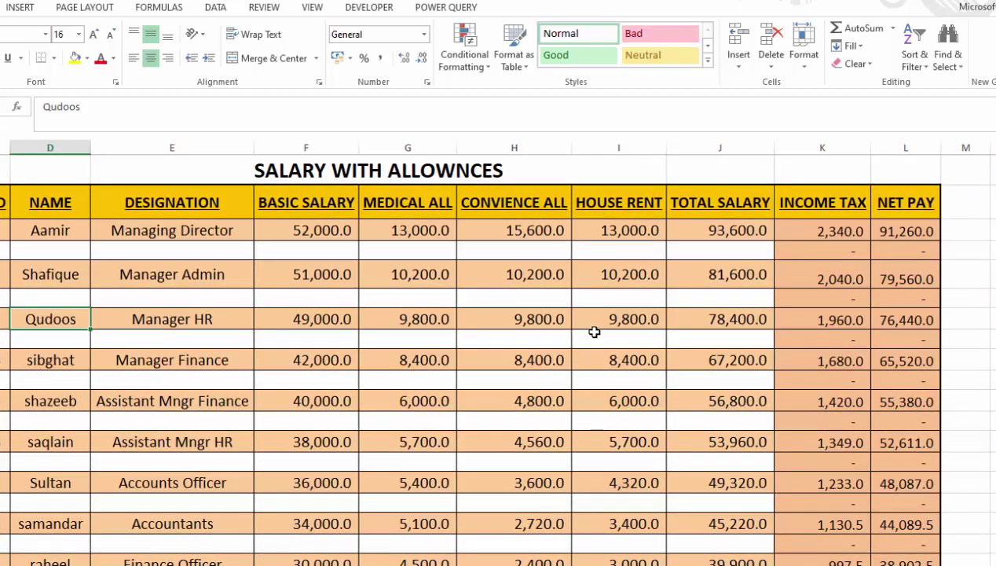
{"action": "scroll", "coordinate": [594, 332], "scroll_direction": "up", "scroll_amount": 4, "text": "ctrl"}
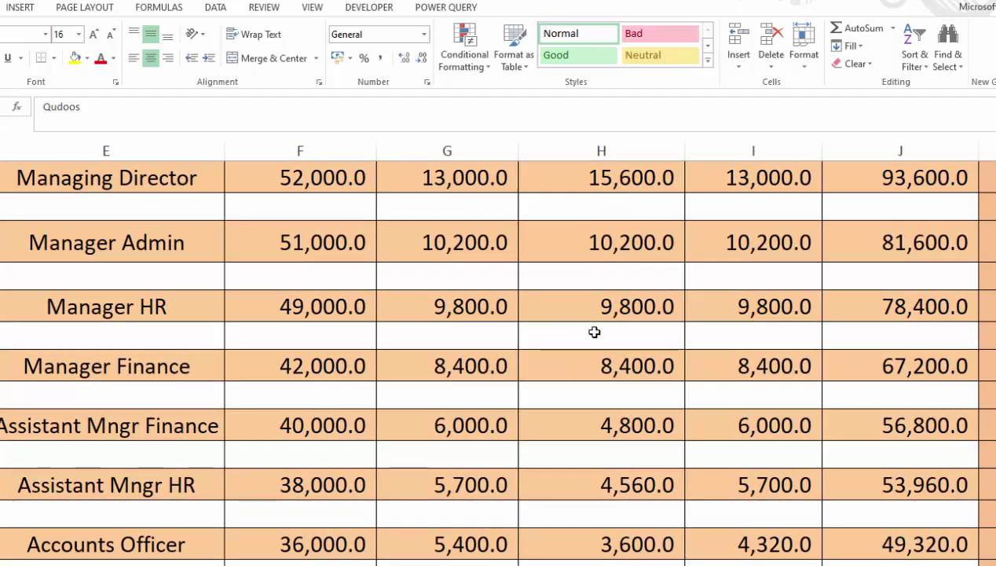
{"action": "scroll", "coordinate": [594, 332], "scroll_direction": "up", "scroll_amount": 1}
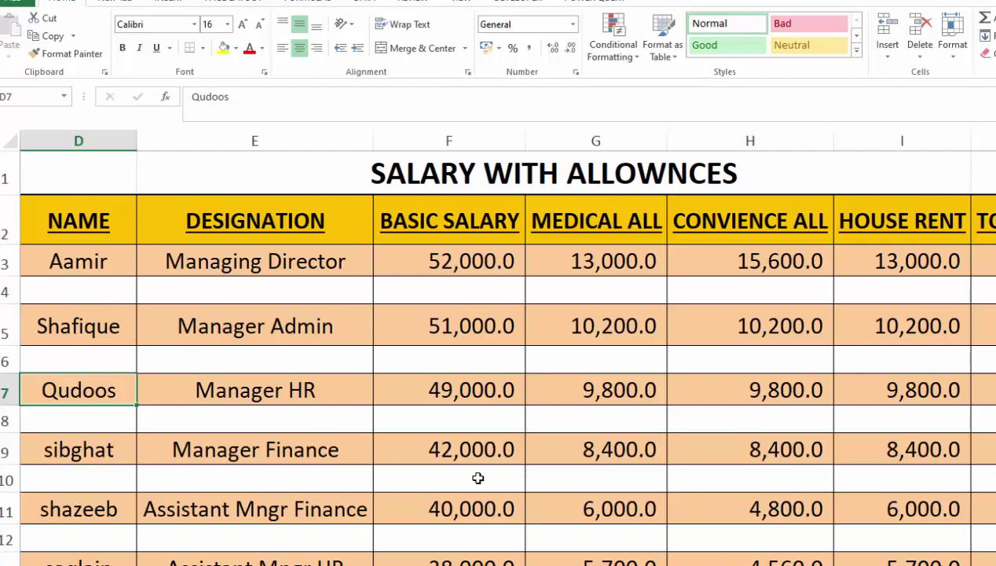
{"action": "scroll", "coordinate": [485, 419], "scroll_direction": "down", "scroll_amount": 2, "text": "ctrl"}
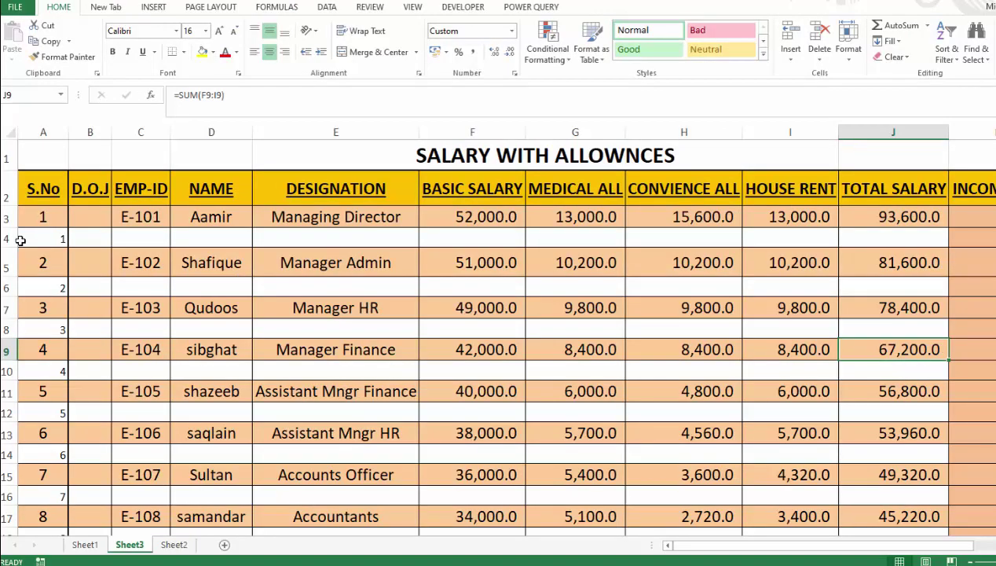
{"action": "left_click", "coordinate": [8, 218]}
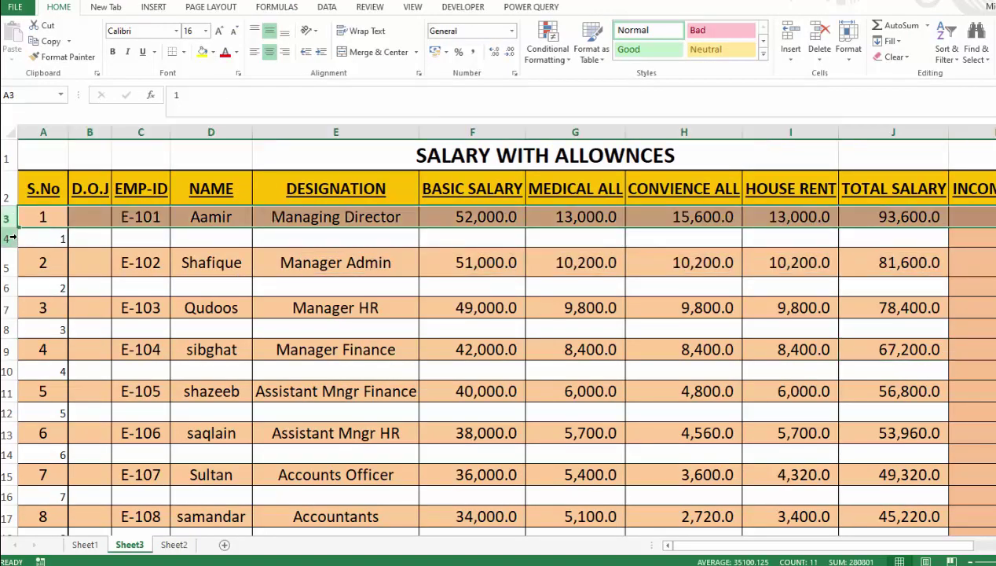
{"action": "left_click", "coordinate": [9, 238]}
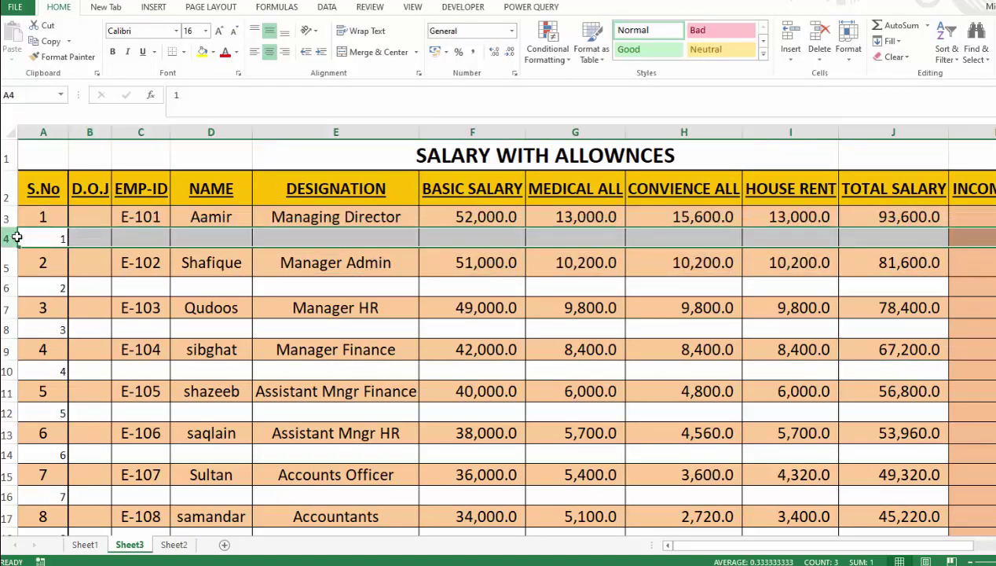
{"action": "left_click", "coordinate": [6, 287]}
{"action": "left_click", "coordinate": [575, 455]}
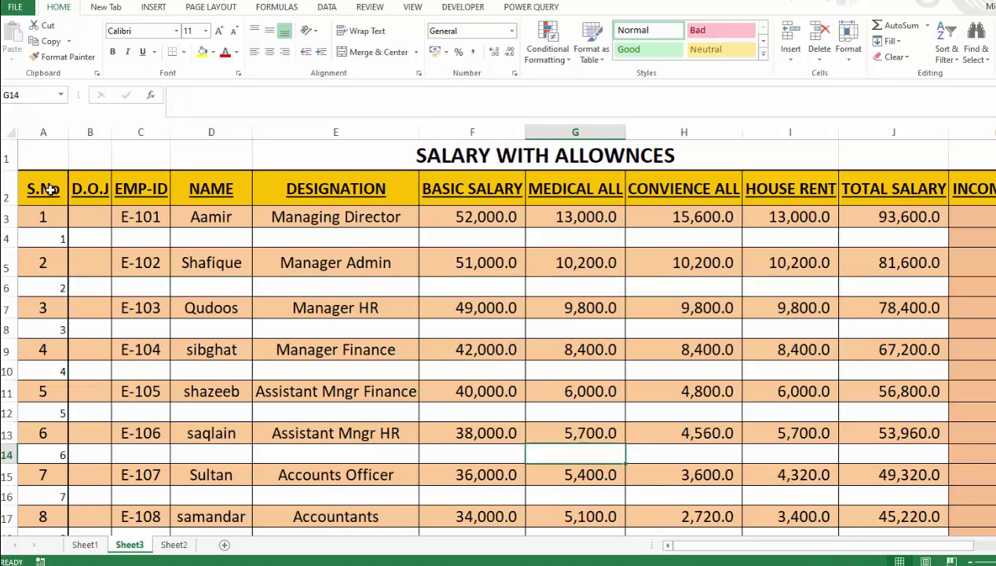
Select all blank cells in the salary table from the S.No header down to row 35 using Go To Special.
{"action": "left_click_drag", "start_coordinate": [48, 189], "coordinate": [994, 430]}
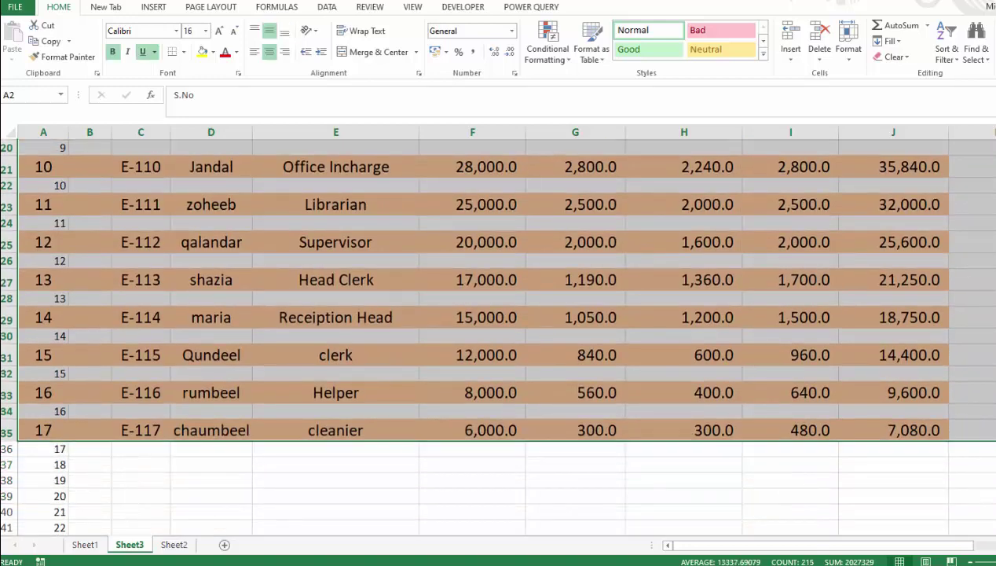
{"action": "scroll", "coordinate": [902, 405], "scroll_direction": "up", "scroll_amount": 6}
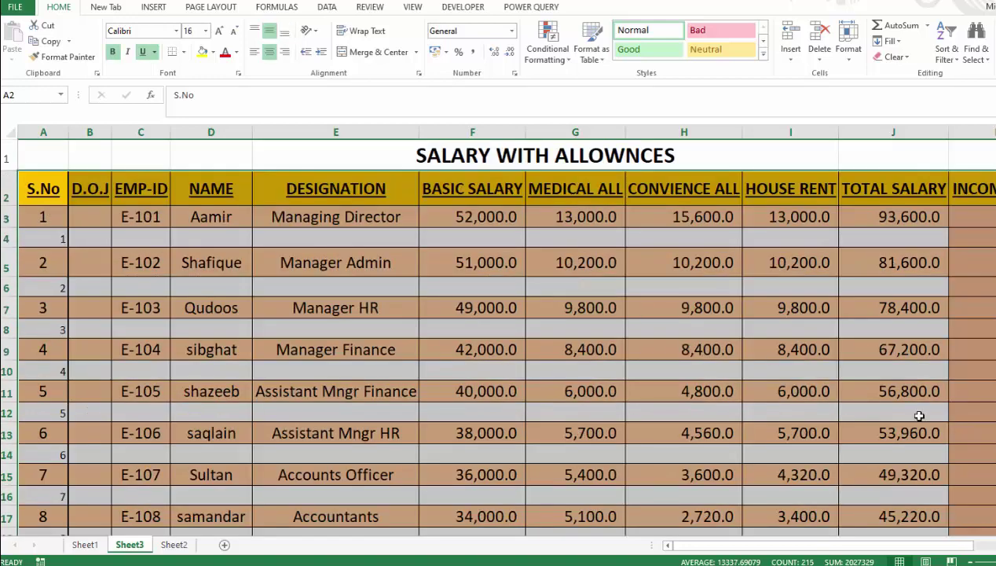
{"action": "key", "text": "F5"}
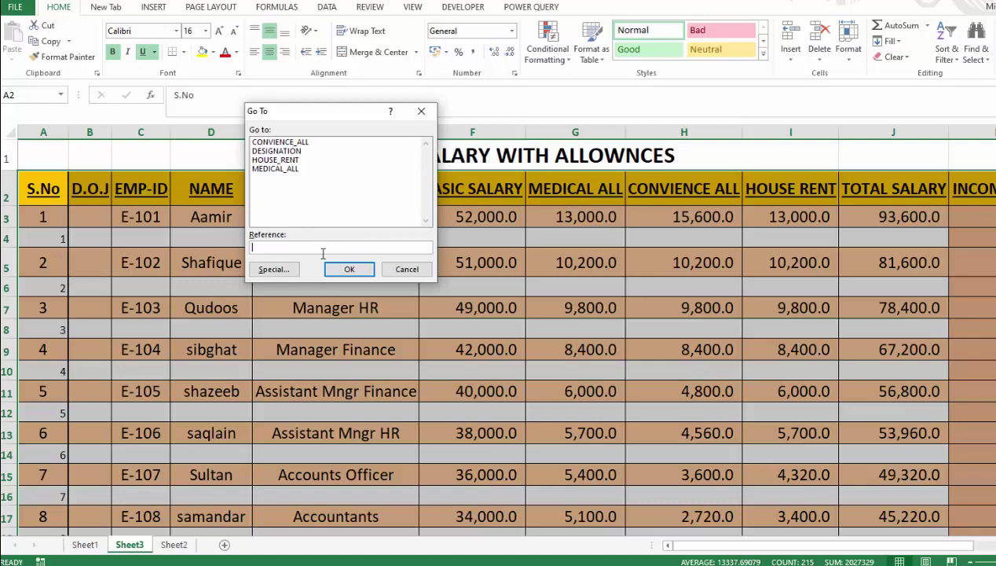
{"action": "left_click", "coordinate": [272, 269]}
{"action": "left_click", "coordinate": [250, 213]}
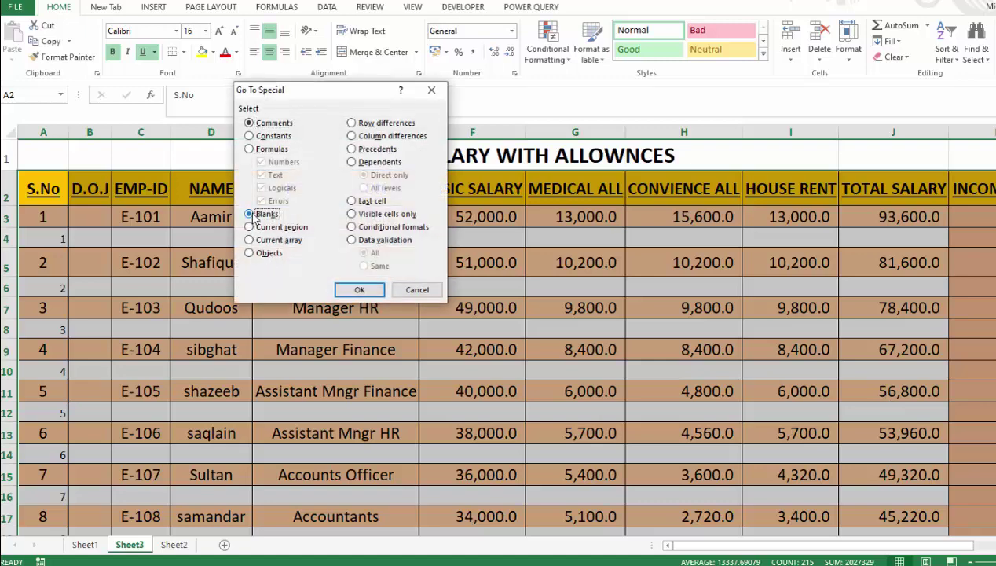
{"action": "left_click", "coordinate": [359, 289]}
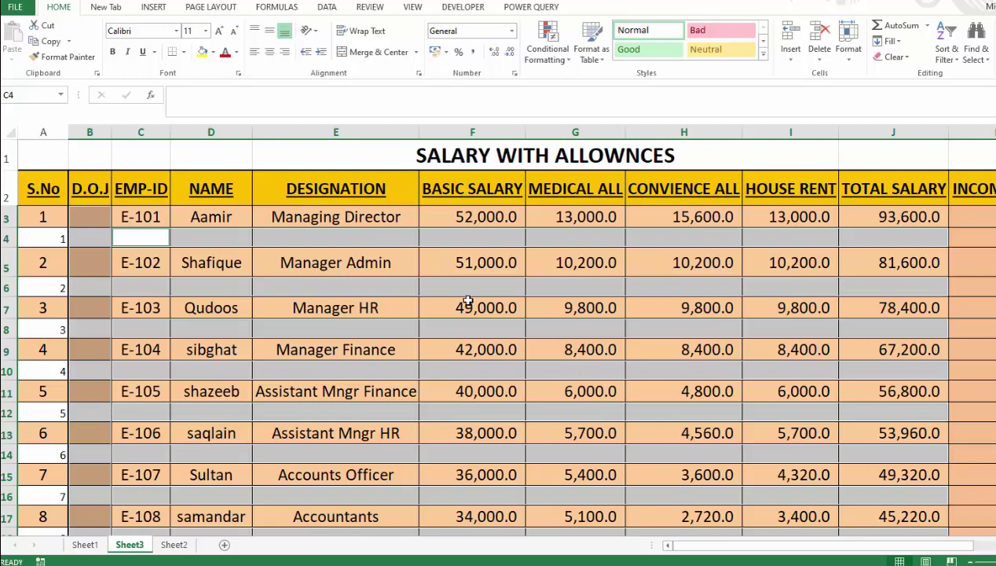
Delete the entire rows of the selected blank cells in the salary table.
{"action": "right_click", "coordinate": [329, 238]}
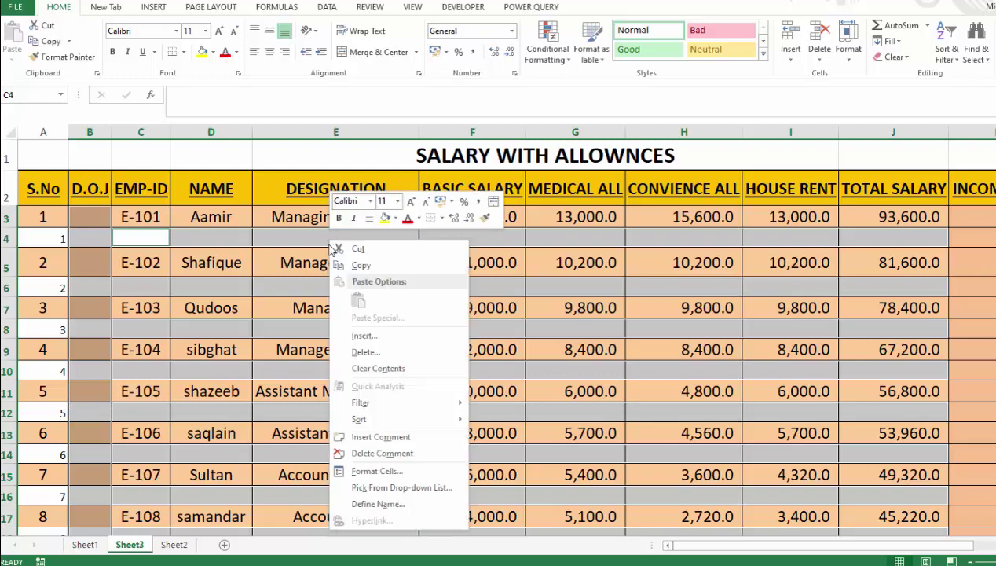
{"action": "left_click", "coordinate": [364, 352]}
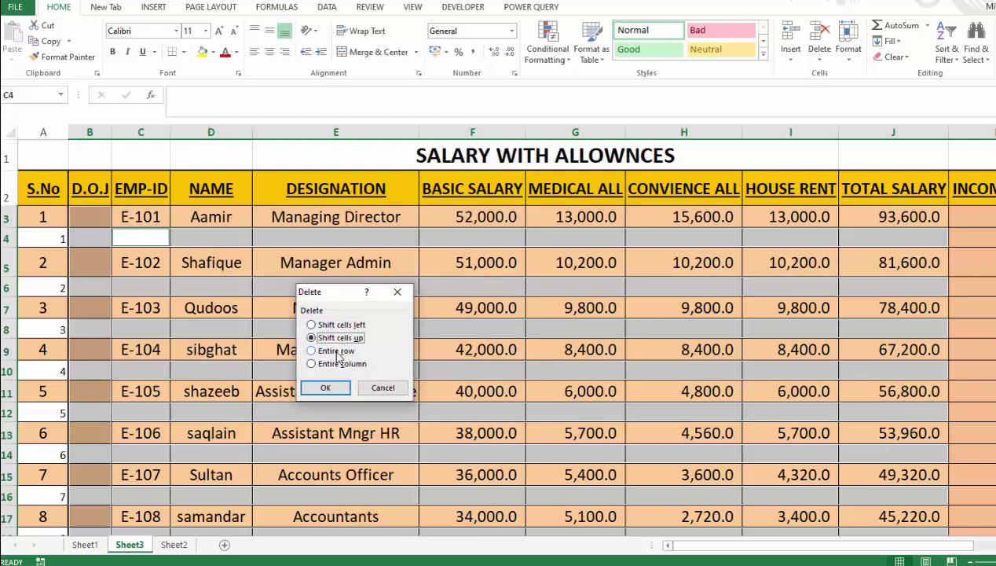
{"action": "left_click", "coordinate": [337, 352]}
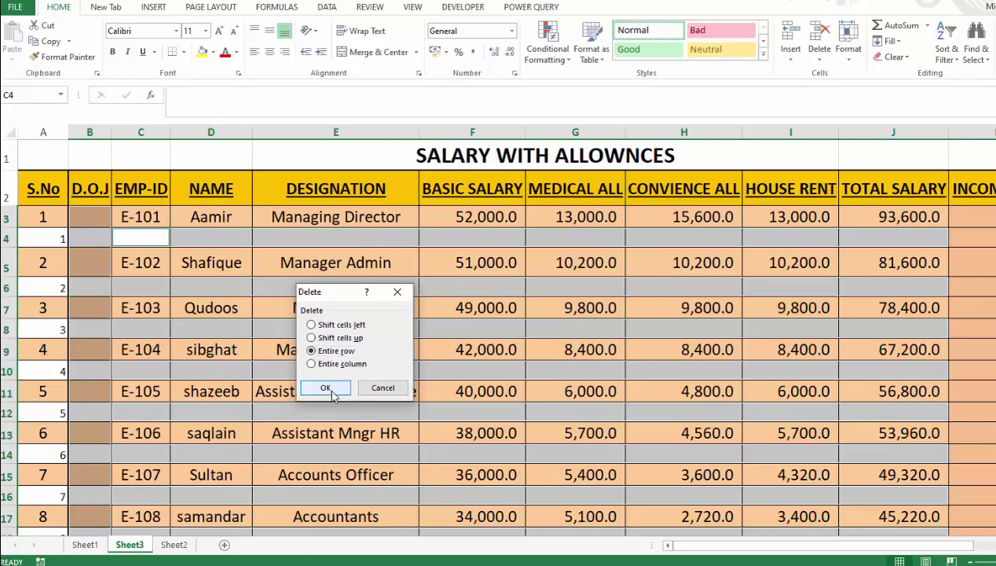
{"action": "left_click", "coordinate": [332, 391]}
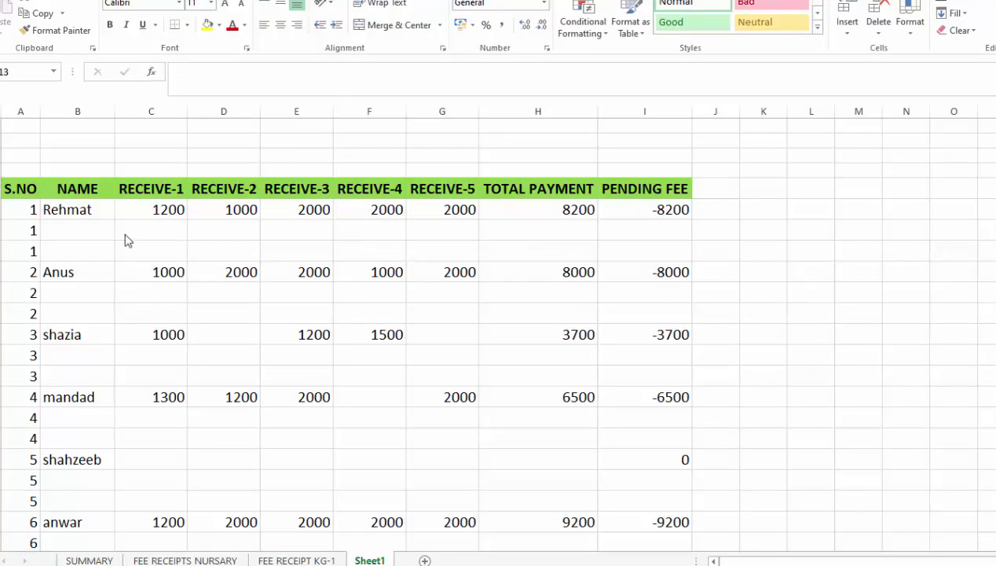
Select all blank cells in the fee table's data rows, from S.NO 1 down to the first empty S.NO 22 row, with Go To Special.
{"action": "left_click", "coordinate": [17, 190]}
{"action": "left_click_drag", "start_coordinate": [24, 209], "coordinate": [608, 277]}
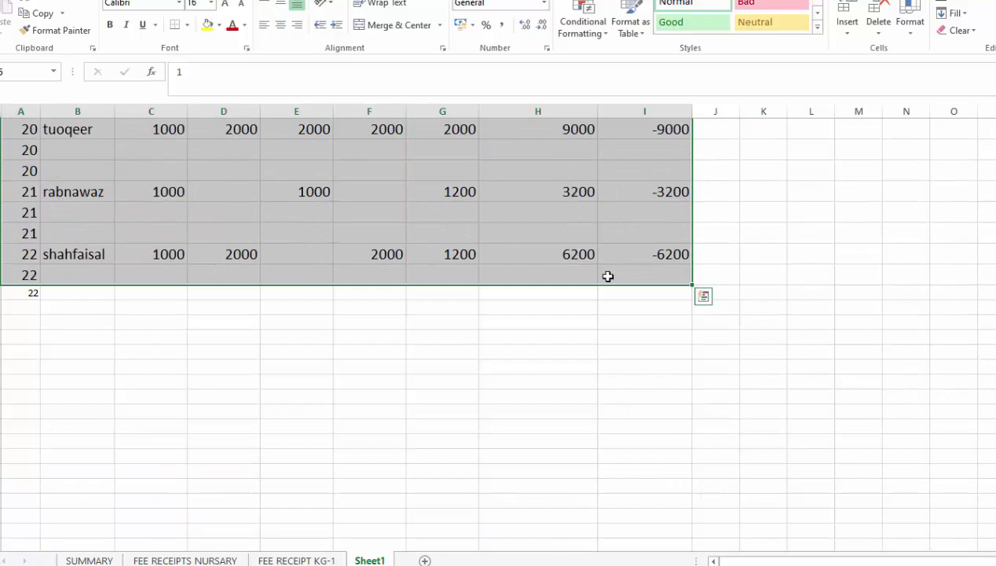
{"action": "scroll", "coordinate": [494, 330], "scroll_direction": "up", "scroll_amount": 20}
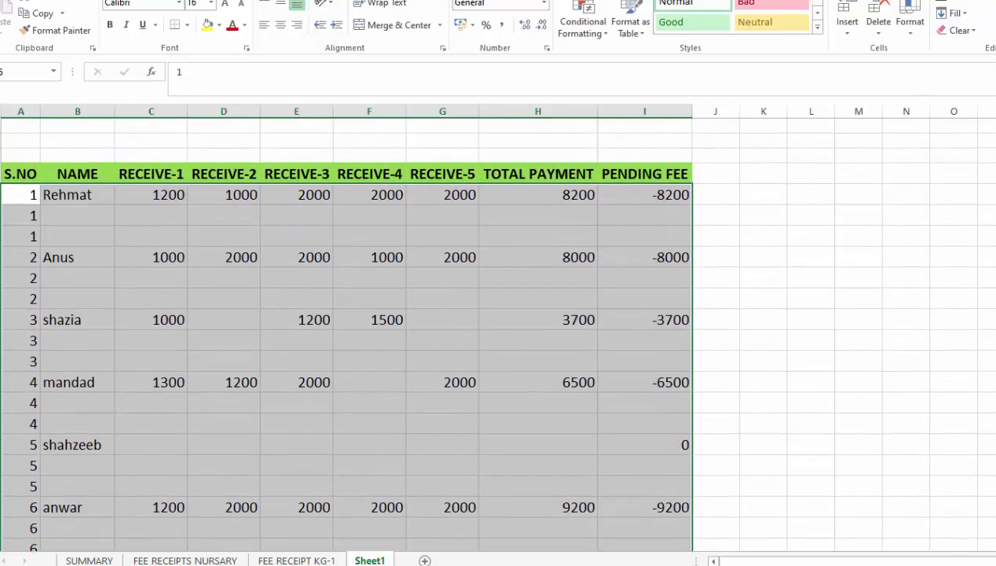
{"action": "key", "text": "ctrl+g"}
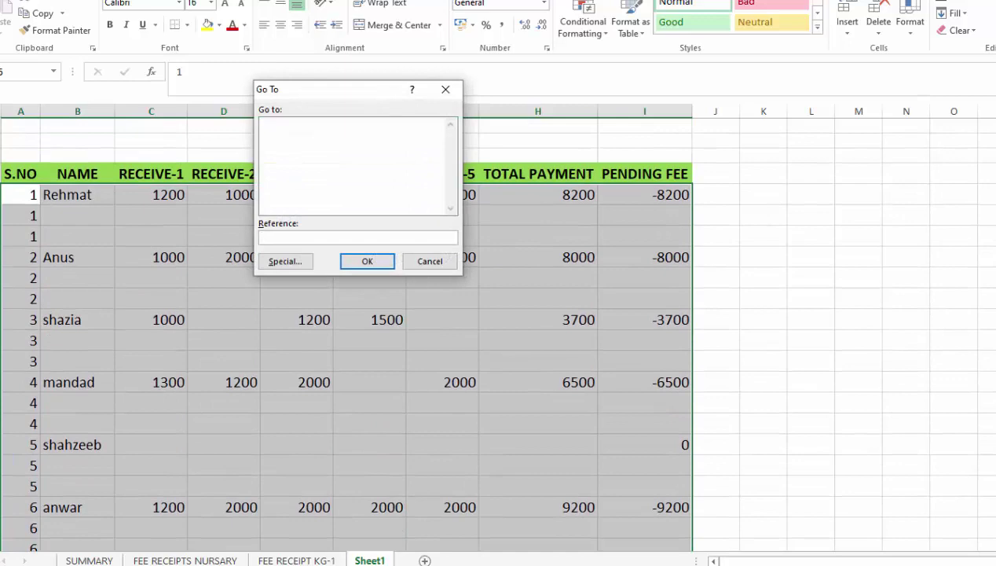
{"action": "left_click", "coordinate": [285, 261]}
{"action": "left_click", "coordinate": [273, 203]}
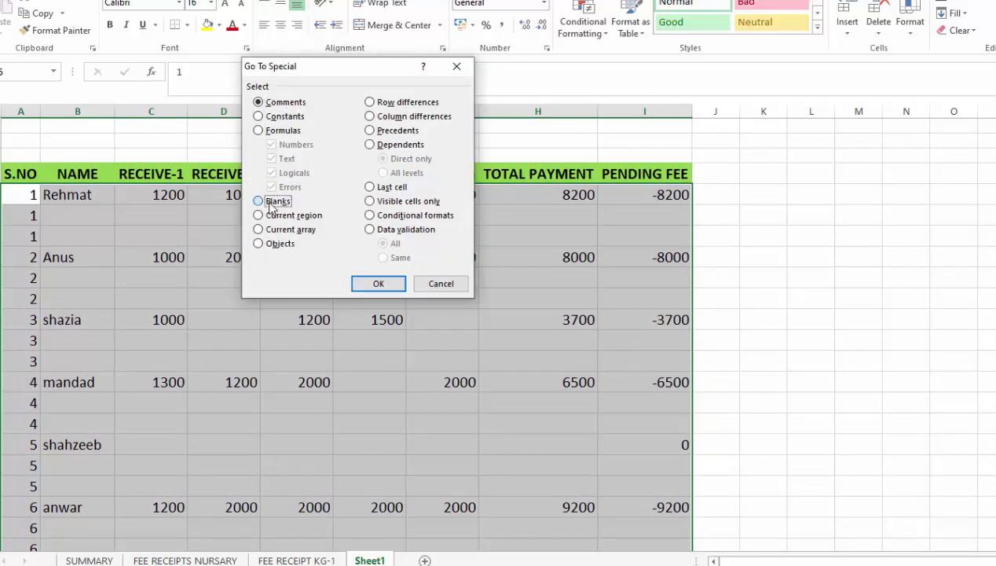
{"action": "left_click", "coordinate": [378, 283]}
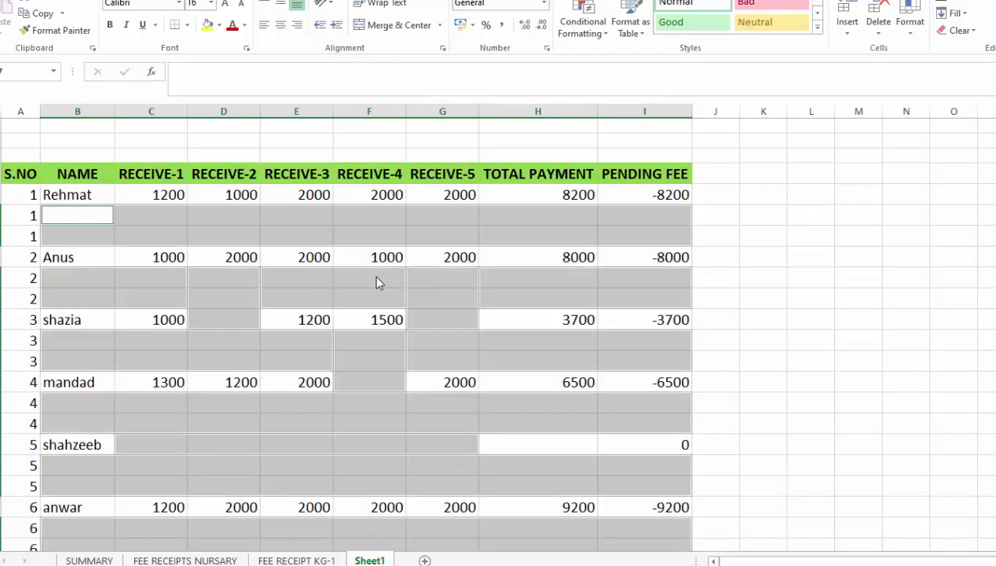
Delete the entire rows containing the fee table's selected blank cells and clear the selection.
{"action": "right_click", "coordinate": [234, 219]}
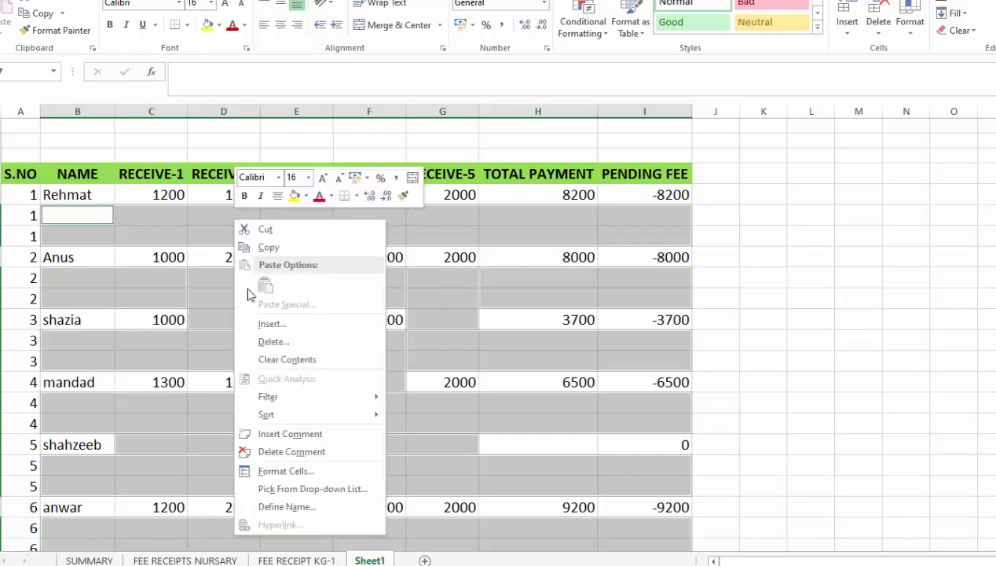
{"action": "left_click", "coordinate": [267, 341]}
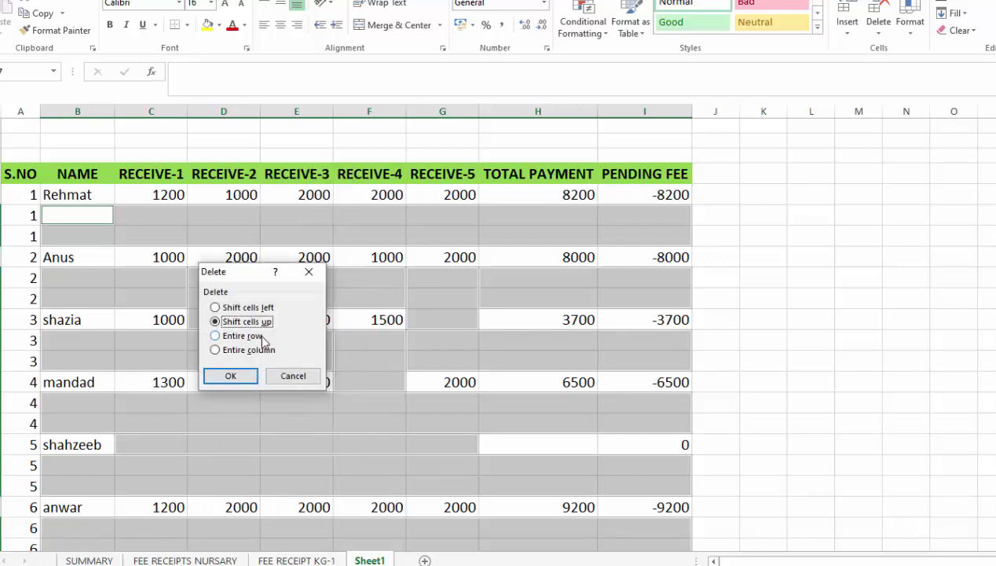
{"action": "left_click", "coordinate": [242, 336]}
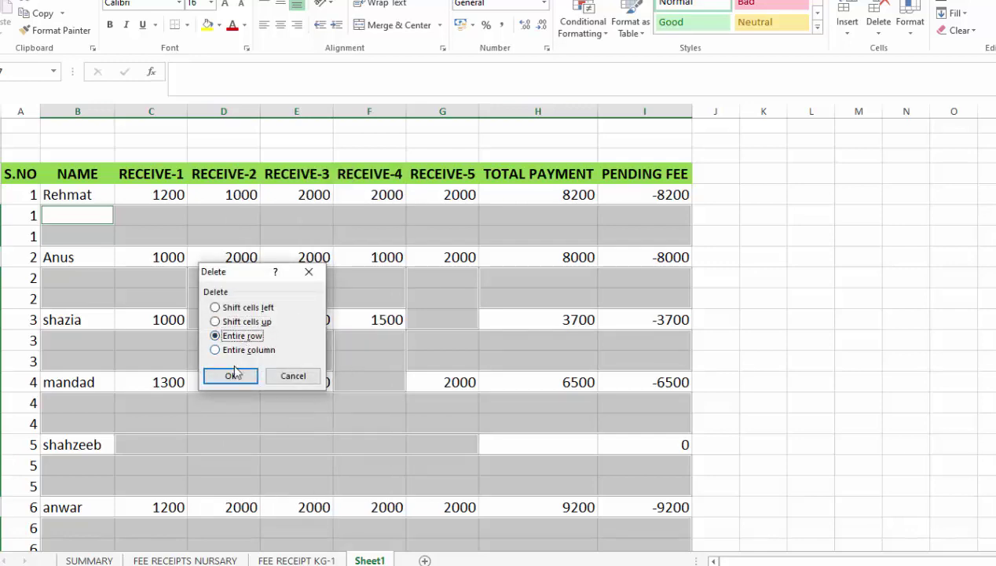
{"action": "left_click", "coordinate": [232, 376]}
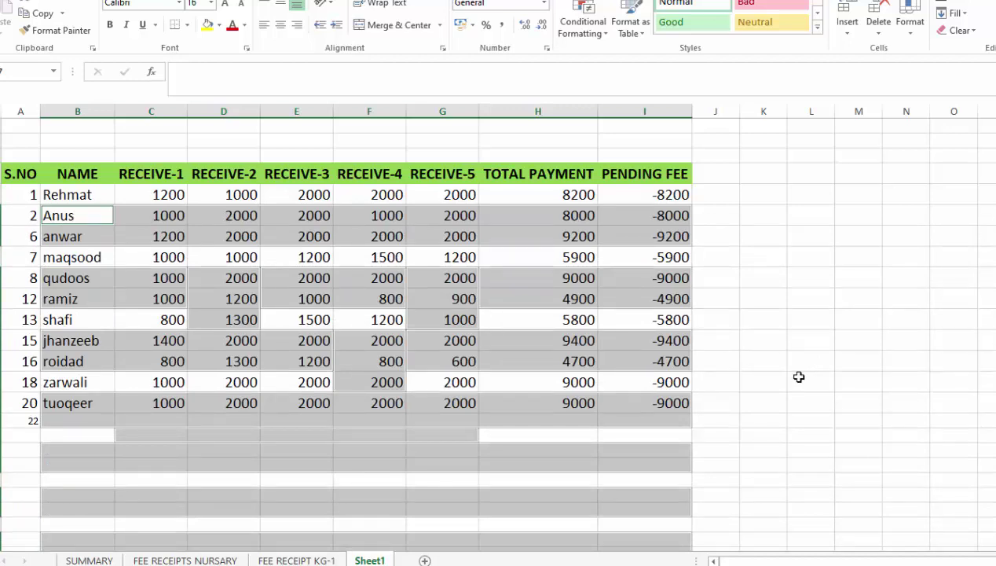
{"action": "left_click", "coordinate": [885, 449]}
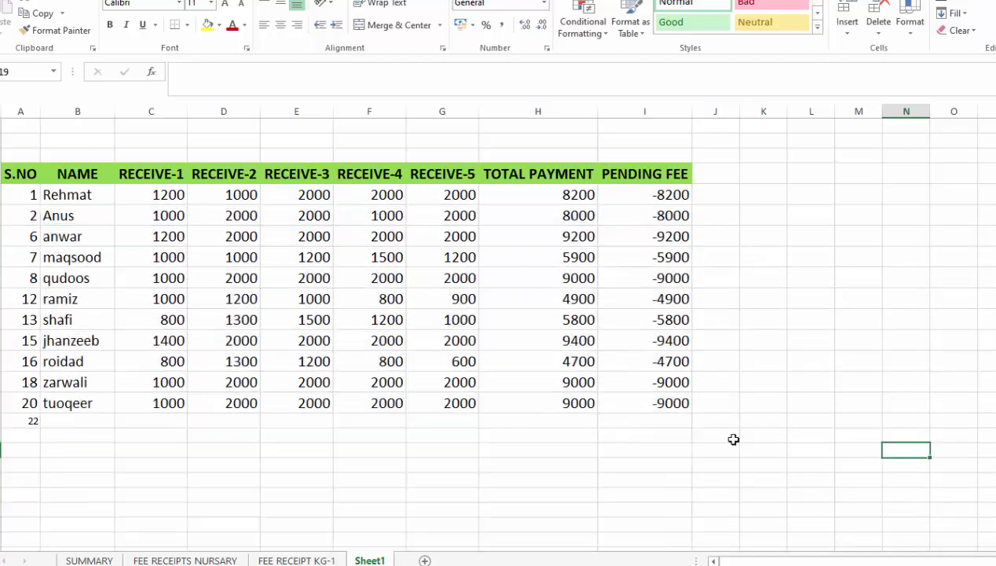